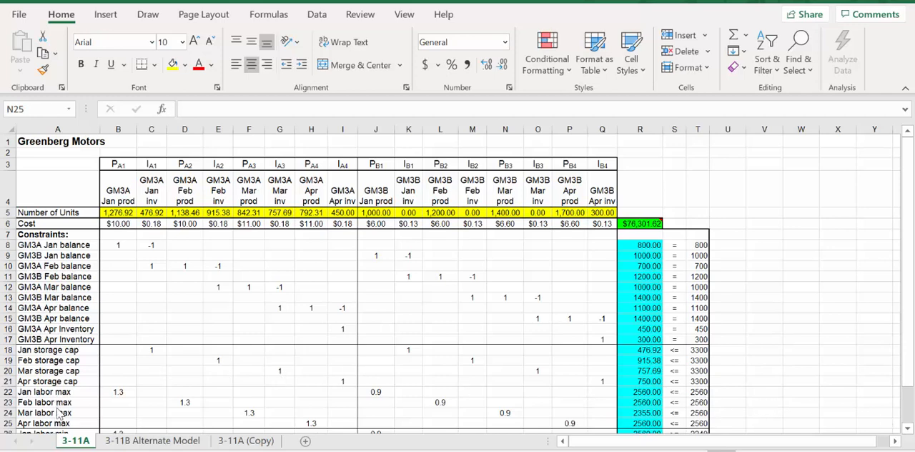
# Create a copy of the 3-11A sheet at the end of the 3-11.xls workbook.
pyautogui.click(70, 444)
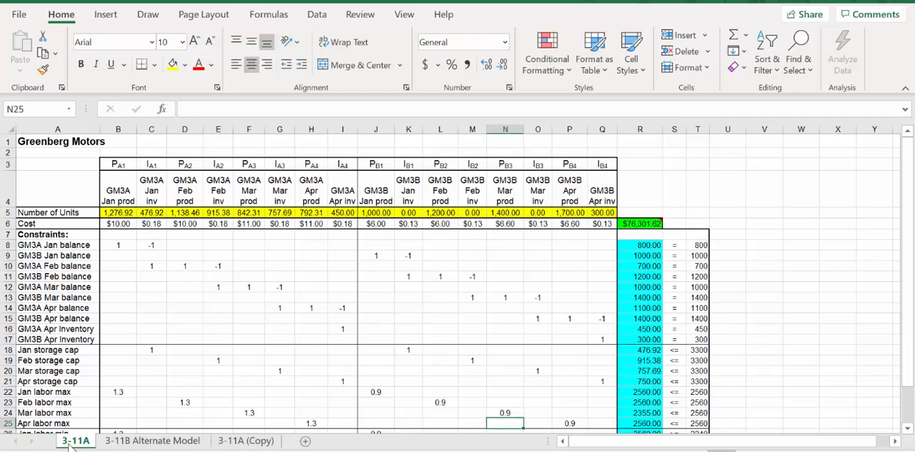
pyautogui.rightClick(69, 445)
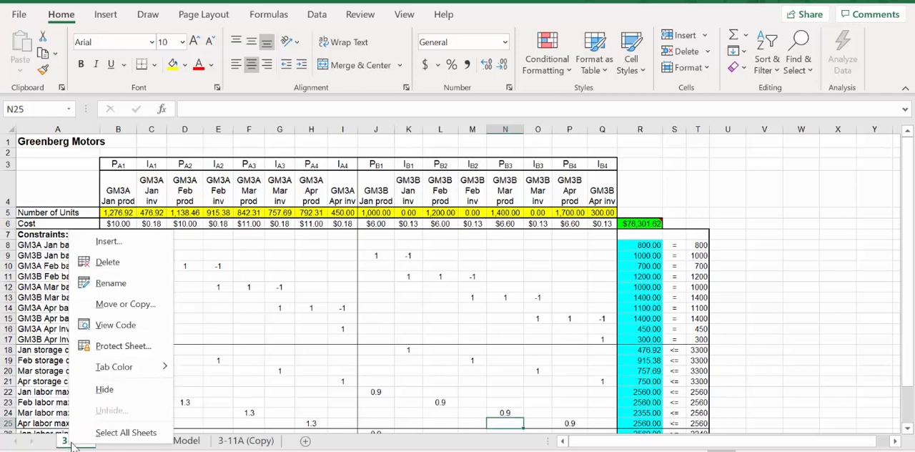
pyautogui.click(144, 309)
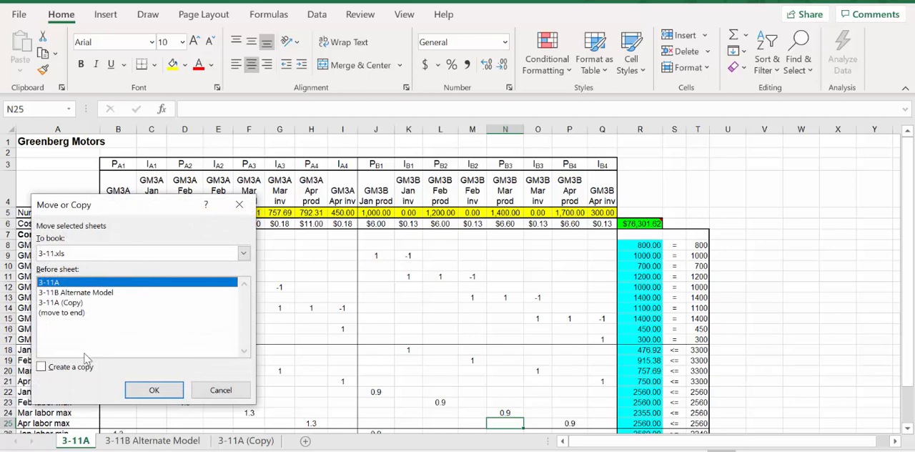
pyautogui.click(42, 367)
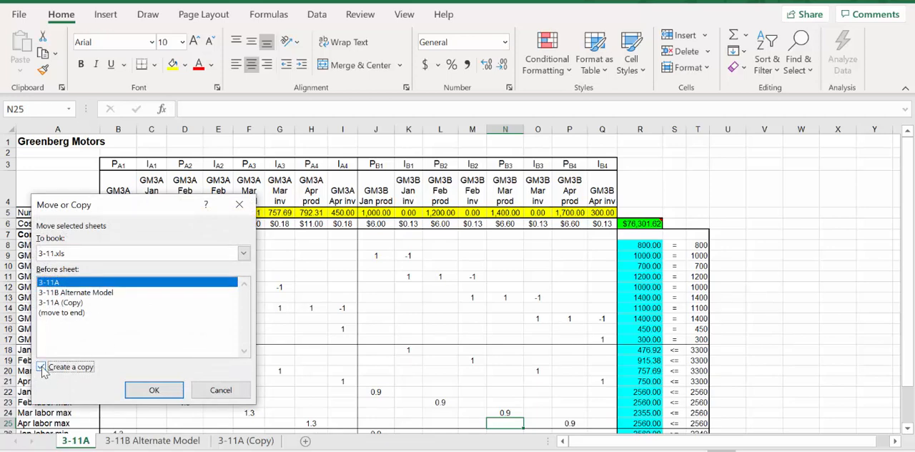
pyautogui.click(95, 314)
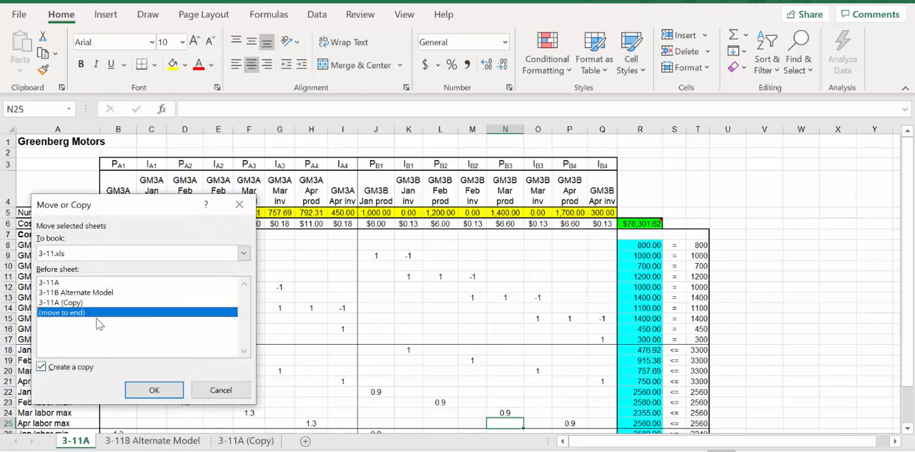
pyautogui.click(153, 390)
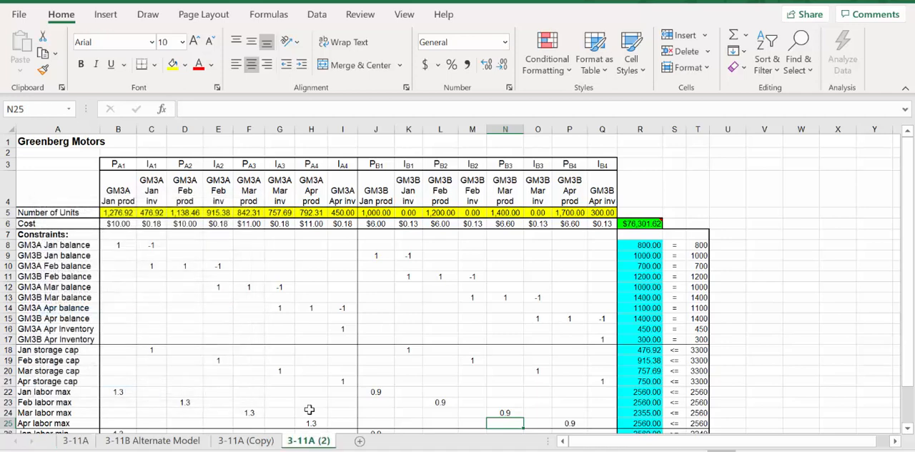
# On the 3-11A (2) sheet, clear the unit quantities, costs, constraint coefficients, LHS, sign and RHS entries, keeping the labels and formatting.
pyautogui.click(86, 442)
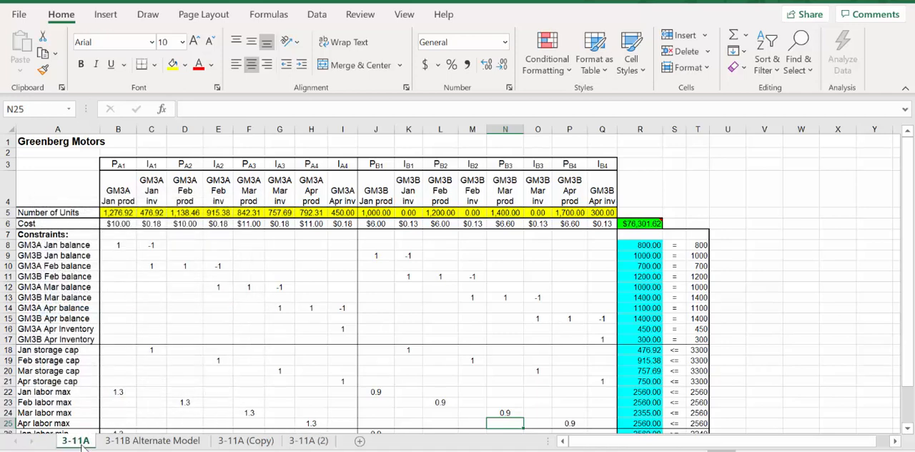
pyautogui.click(306, 441)
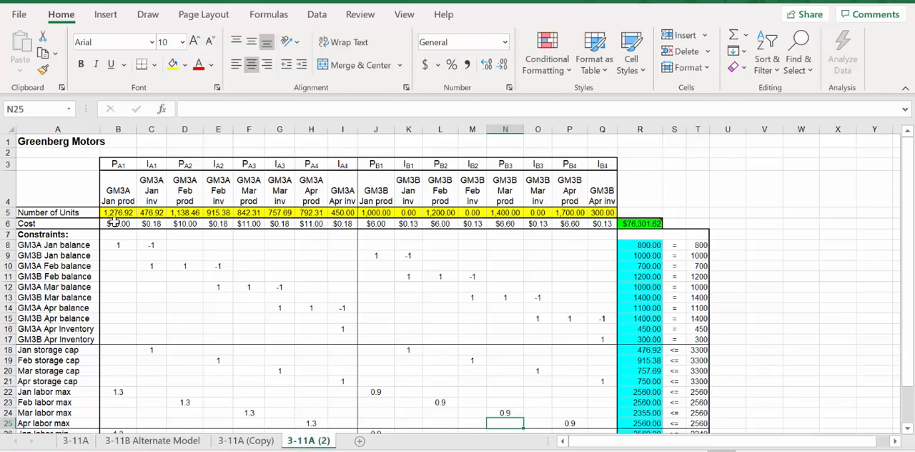
pyautogui.moveTo(108, 215); pyautogui.dragTo(602, 212)
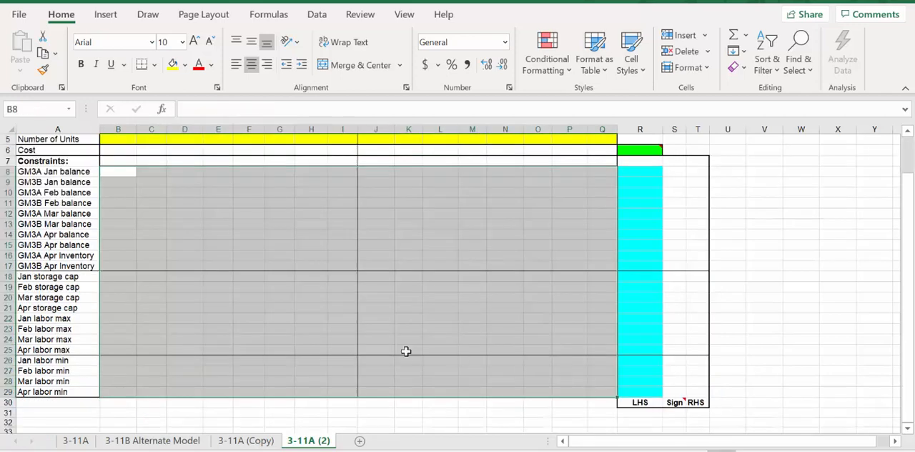
pyautogui.scroll(1, 406, 355)
pyautogui.scroll(1, 406, 355)
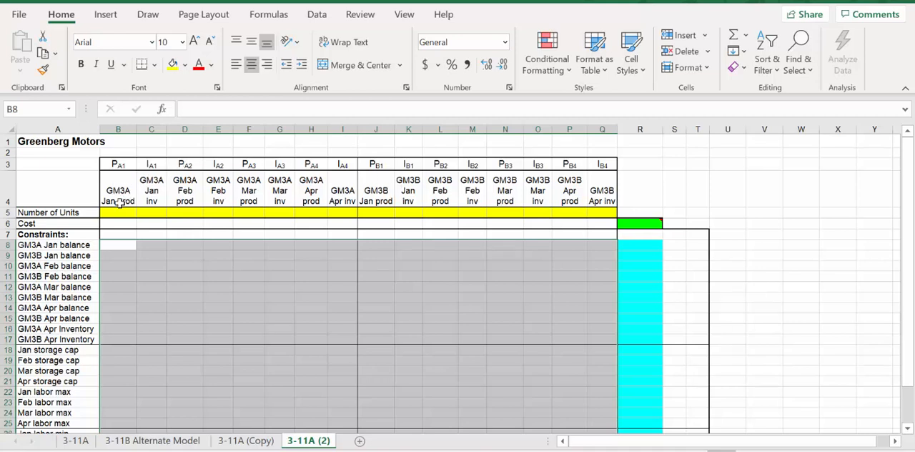
# Consult the Greenberg Motors data slide in PowerPoint, return to Excel and enter a cost of 10 for GM3A January and February production.
pyautogui.click(122, 224)
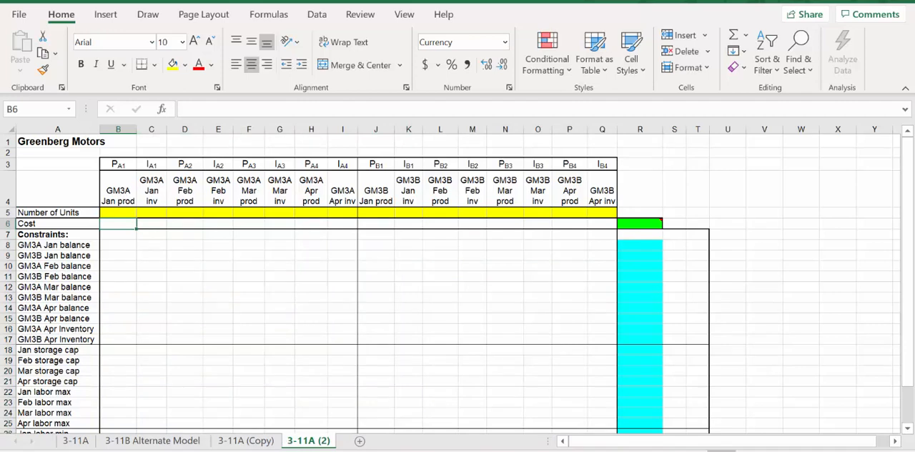
pyautogui.hotkey('alt', 'Tab')
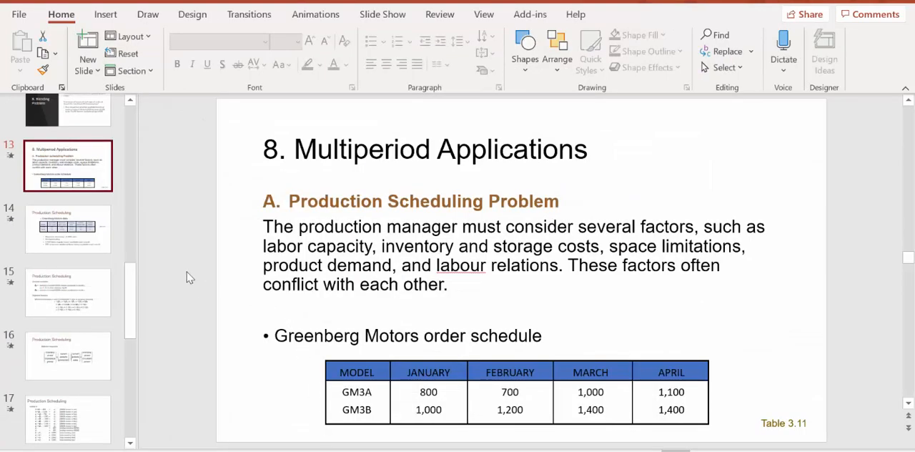
pyautogui.click(74, 237)
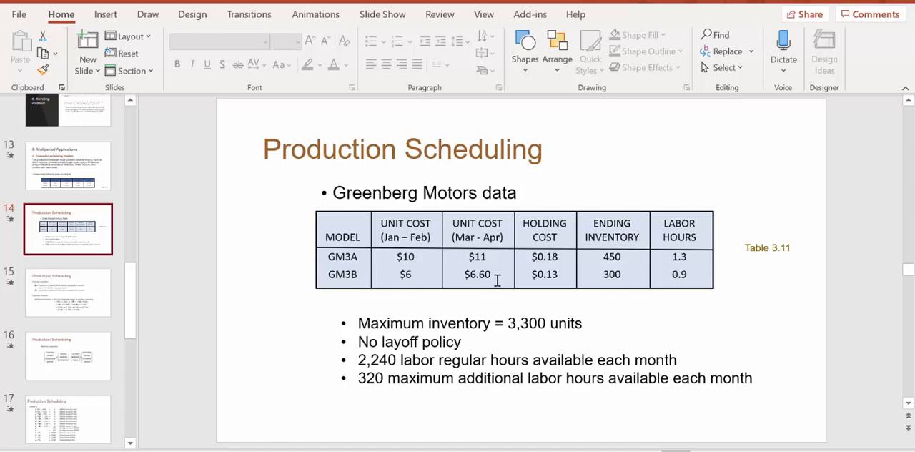
pyautogui.hotkey('alt', 'Tab')
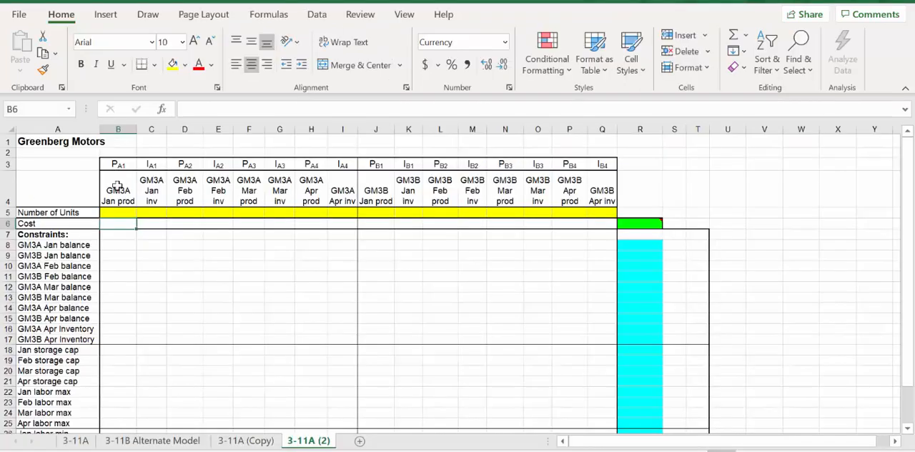
pyautogui.doubleClick(113, 223)
pyautogui.write('10')
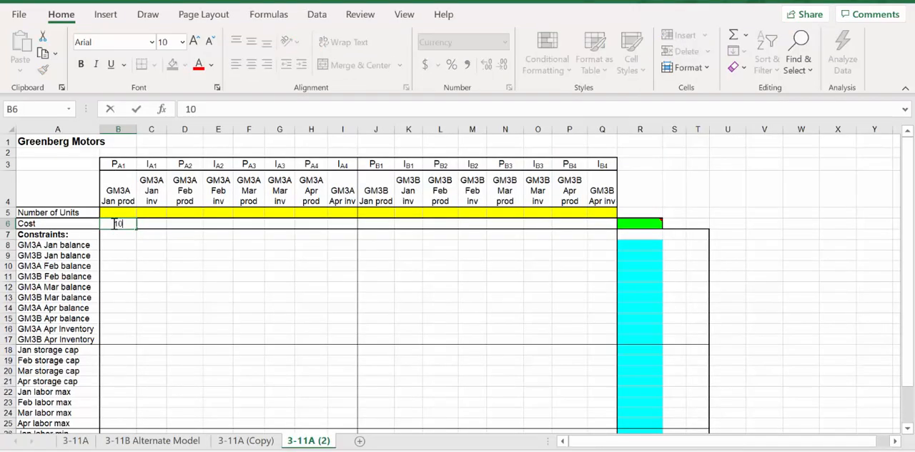
pyautogui.press('Tab')
pyautogui.press('Tab')
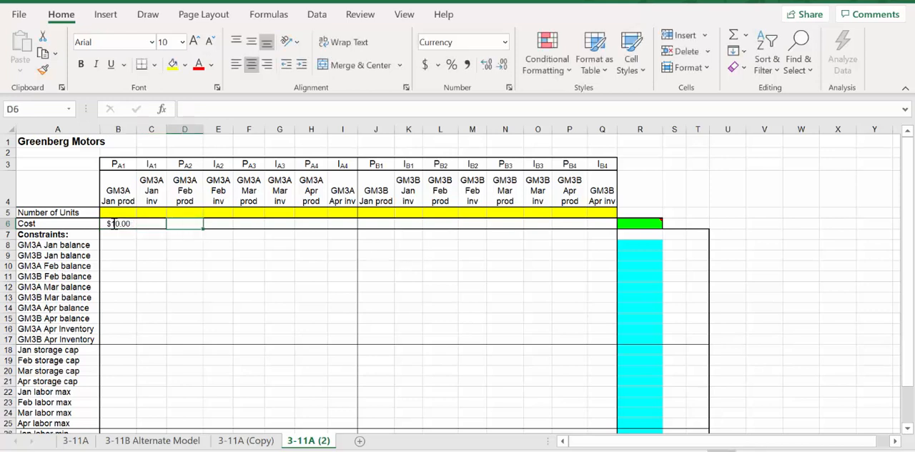
pyautogui.write('10')
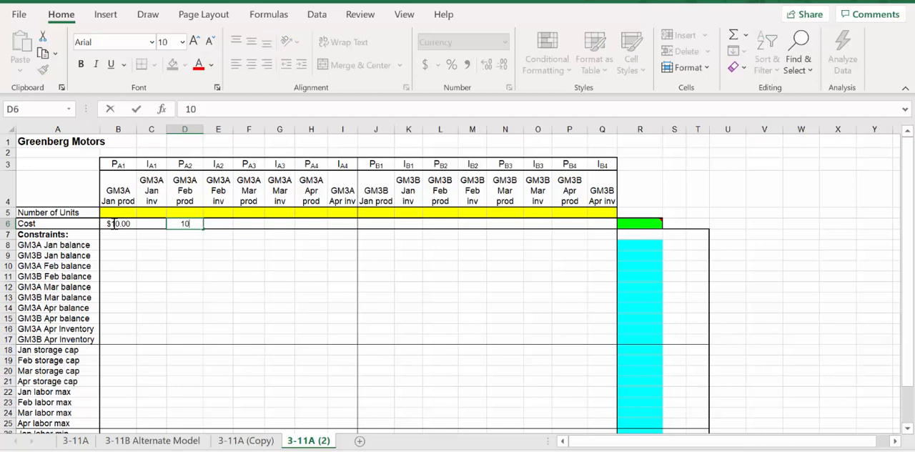
pyautogui.press('Tab')
pyautogui.press('Tab')
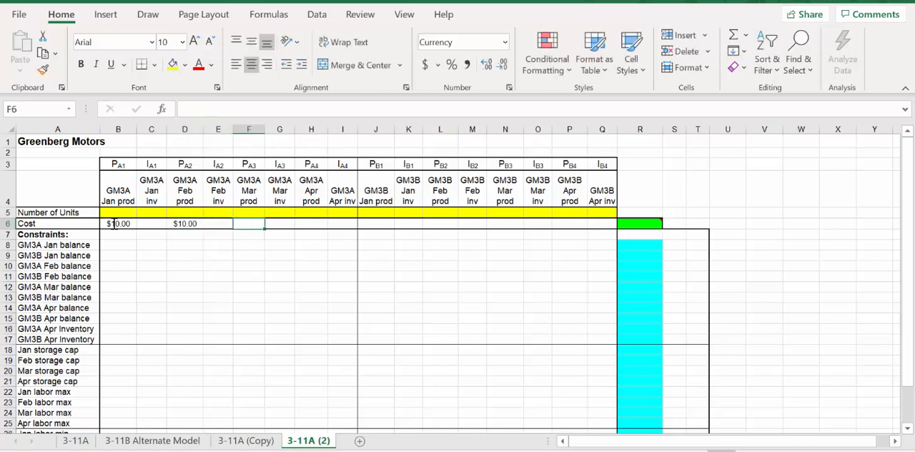
# Enter a cost of 11 for GM3A March and April production in F6 and H6.
pyautogui.write('11')
pyautogui.press('Tab')
pyautogui.press('Tab')
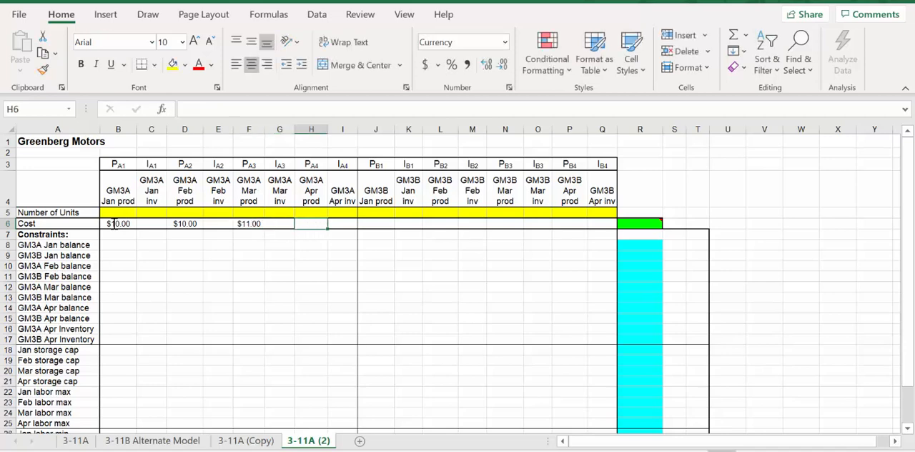
pyautogui.write('11')
pyautogui.press('Tab')
pyautogui.press('Tab')
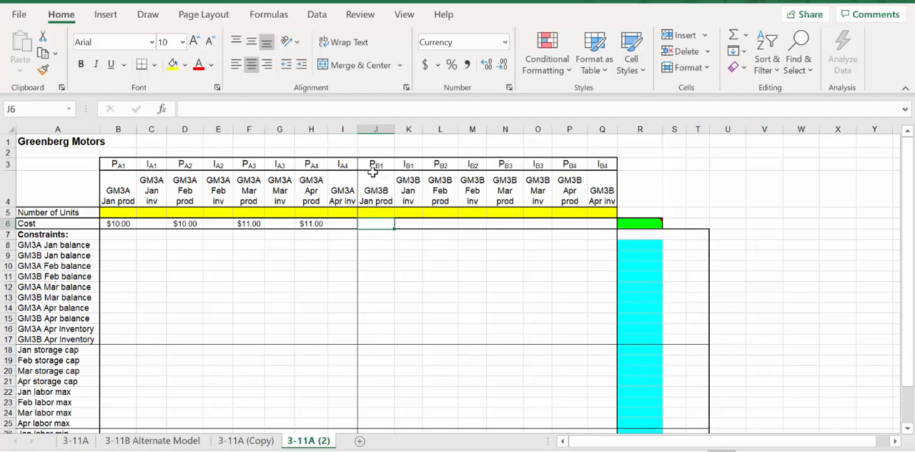
# Enter a cost of 6 for GM3B January and February production in J6 and L6.
pyautogui.write('6')
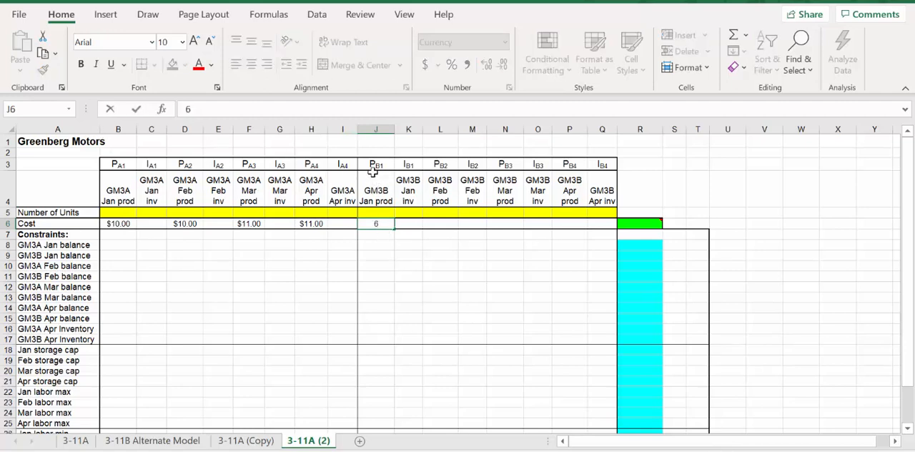
pyautogui.press('Tab')
pyautogui.press('Tab')
pyautogui.write('6')
pyautogui.press('Tab')
pyautogui.press('Tab')
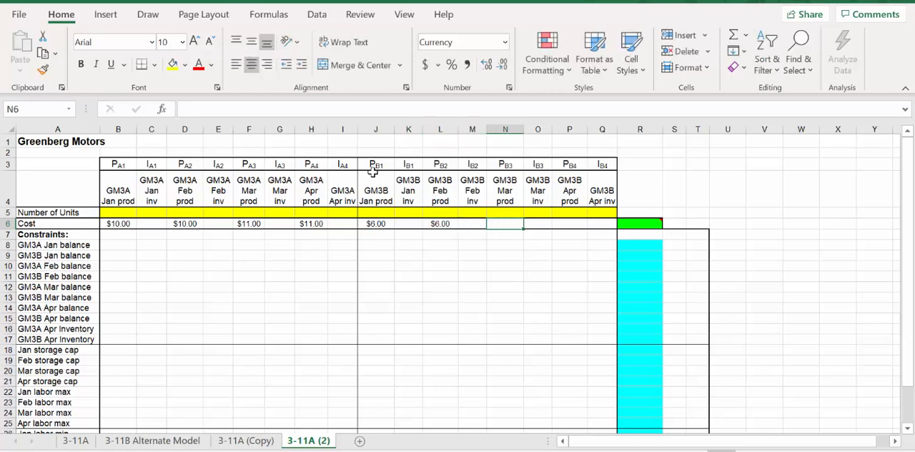
# Enter a cost of 6.6 for GM3B March and April production in N6 and P6.
pyautogui.write('6.6')
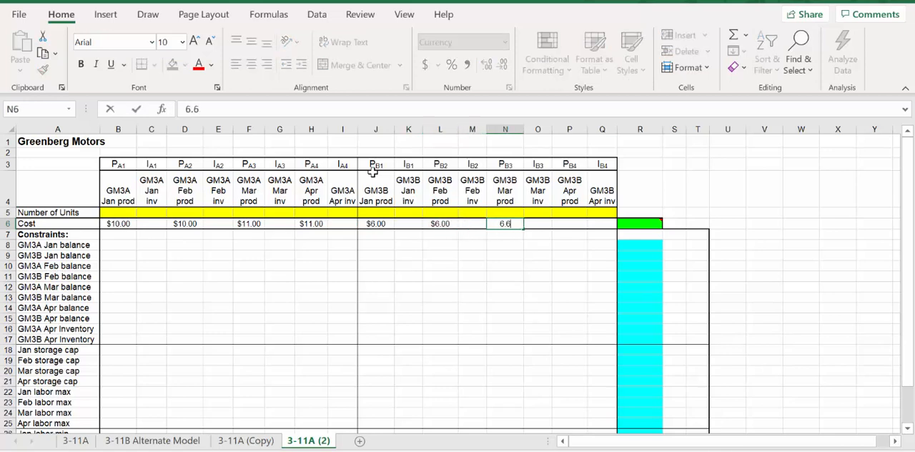
pyautogui.press('Tab')
pyautogui.press('Tab')
pyautogui.write('6')
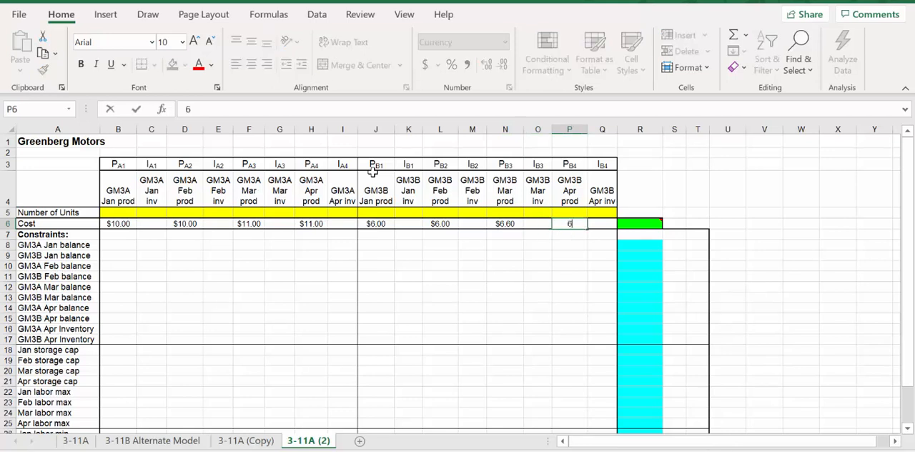
pyautogui.write('.60')
pyautogui.press('Return')
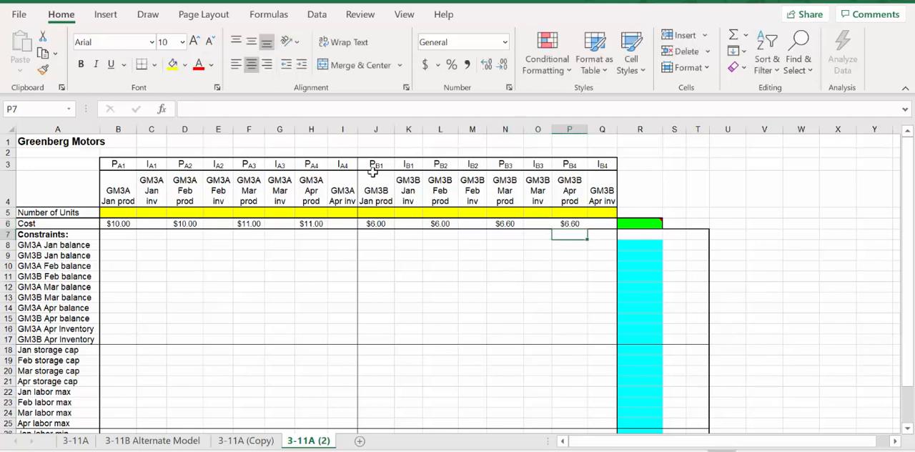
# Check the holding costs on the PowerPoint data slide and enter .18 as the GM3A January inventory cost in C6 of the Excel sheet.
pyautogui.press('Up')
pyautogui.press('Left')
pyautogui.press('Left')
pyautogui.press('Left')
pyautogui.press('Left')
pyautogui.press('Left')
pyautogui.press('Left')
pyautogui.press('Left')
pyautogui.press('Left')
pyautogui.press('Left')
pyautogui.press('Left')
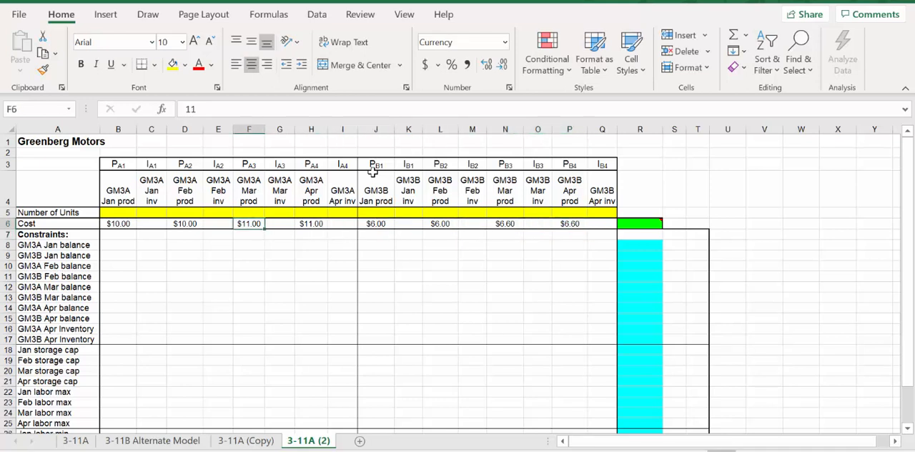
pyautogui.press('Left')
pyautogui.press('Left')
pyautogui.press('Left')
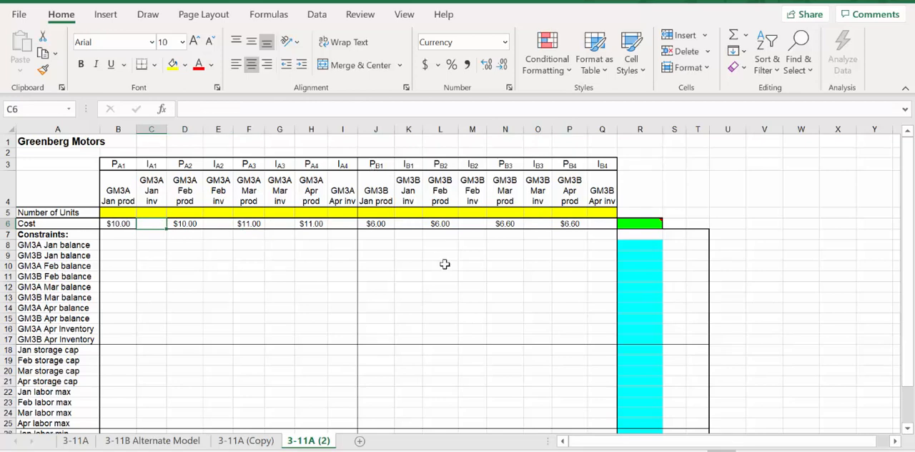
pyautogui.click(676, 451)
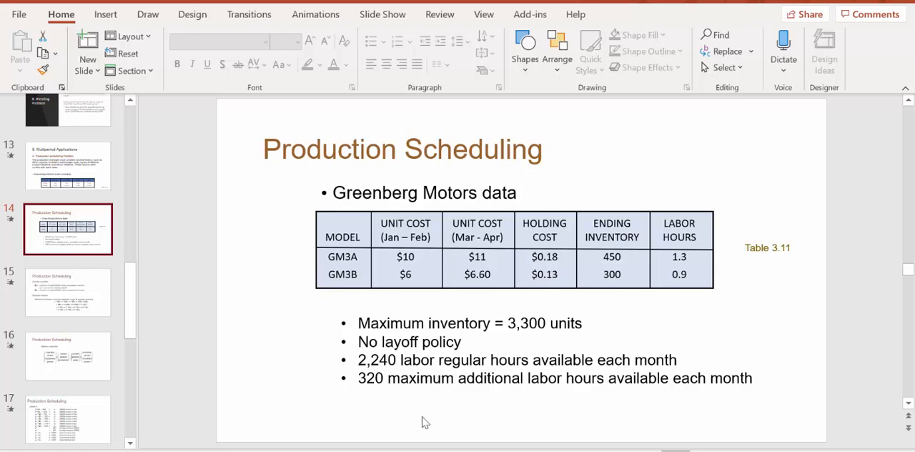
pyautogui.doubleClick(147, 225)
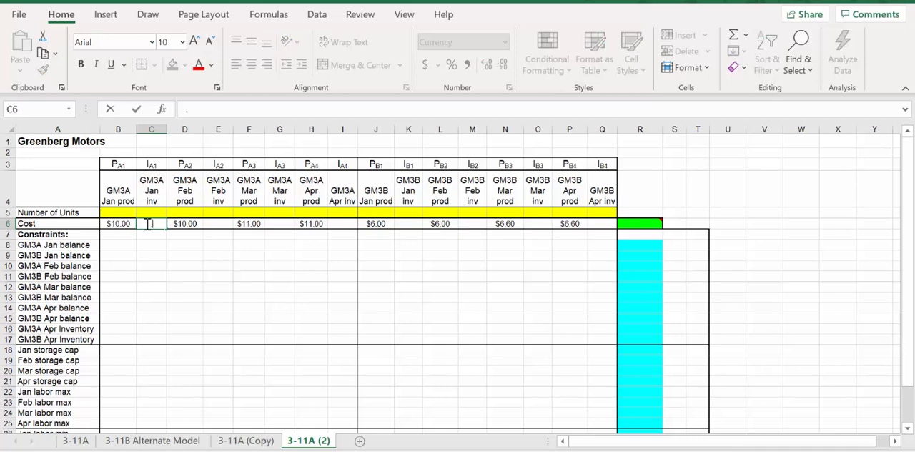
pyautogui.write('.18')
pyautogui.press('Tab')
pyautogui.press('Tab')
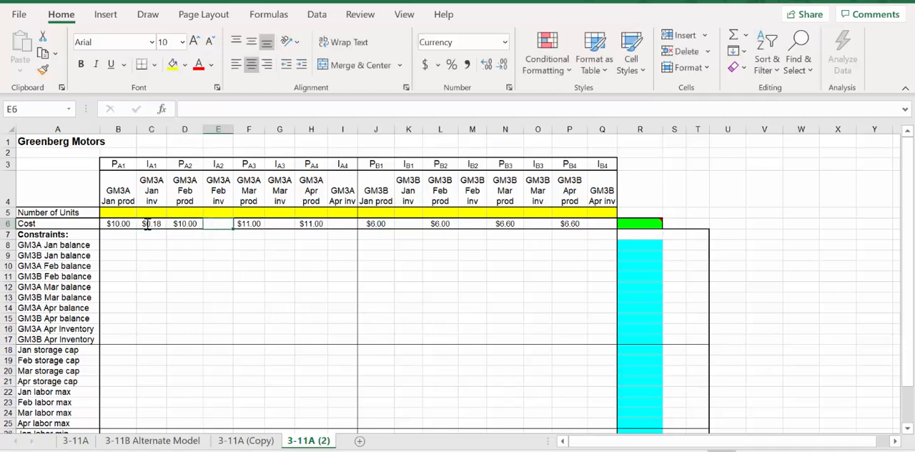
# Enter .18 as the GM3A February inventory cost in E6.
pyautogui.write('.')
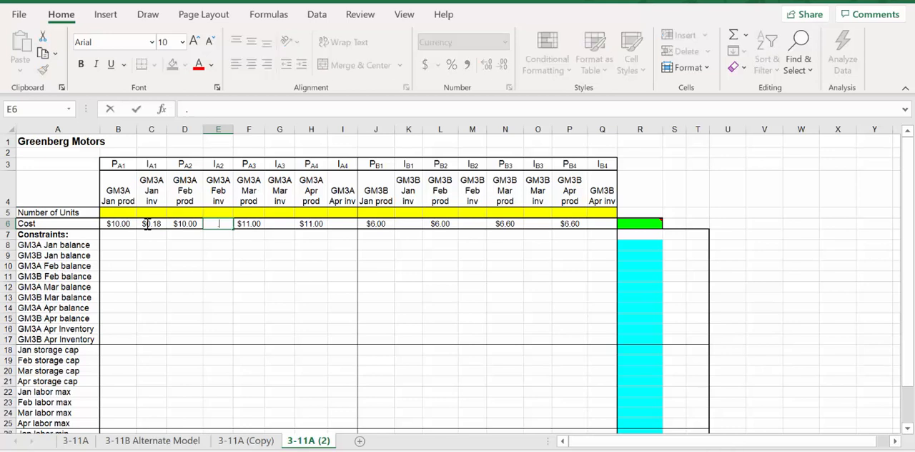
pyautogui.write('18')
pyautogui.press('Tab')
pyautogui.press('Tab')
pyautogui.press('Tab')
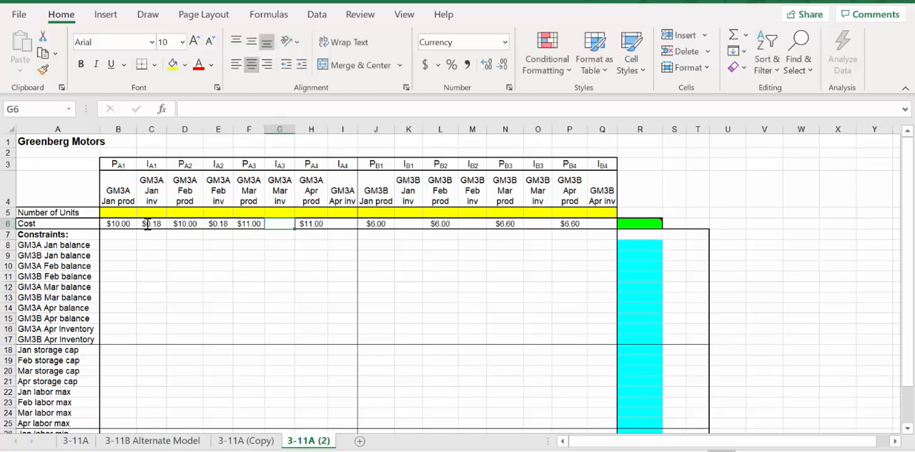
# Enter .18 as the GM3A March and April inventory costs in G6 and I6.
pyautogui.press('Left')
pyautogui.write('.18')
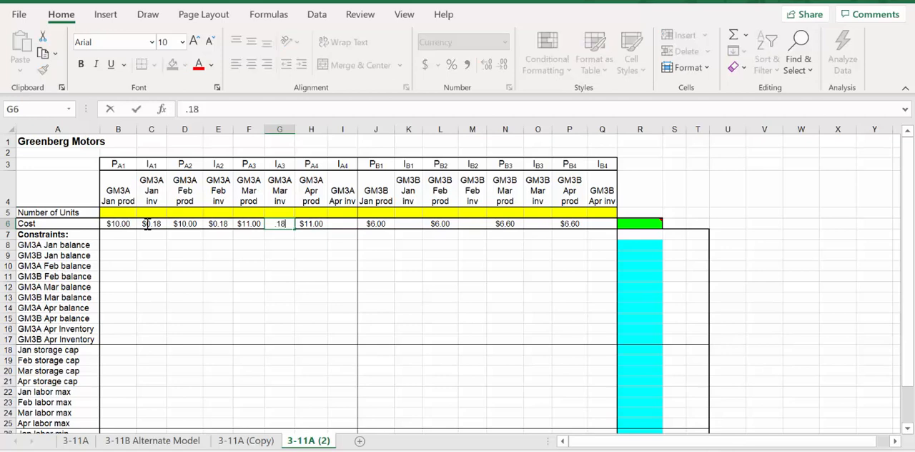
pyautogui.press('Right')
pyautogui.press('Right')
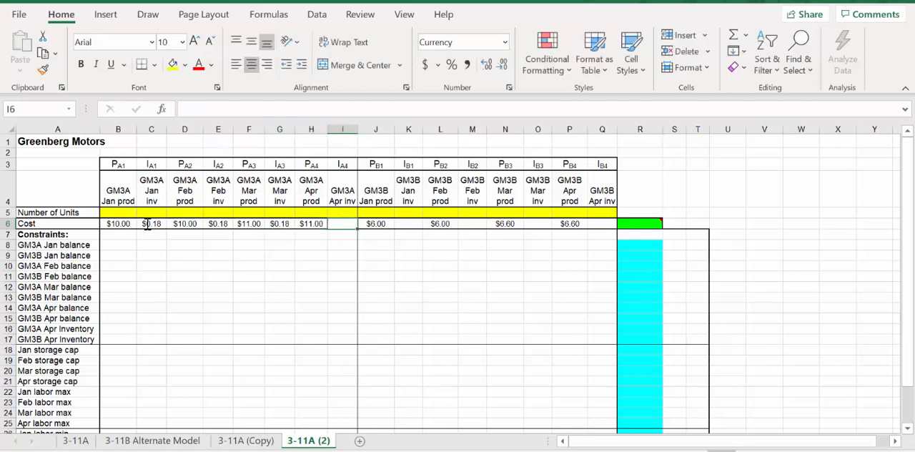
pyautogui.write('.18')
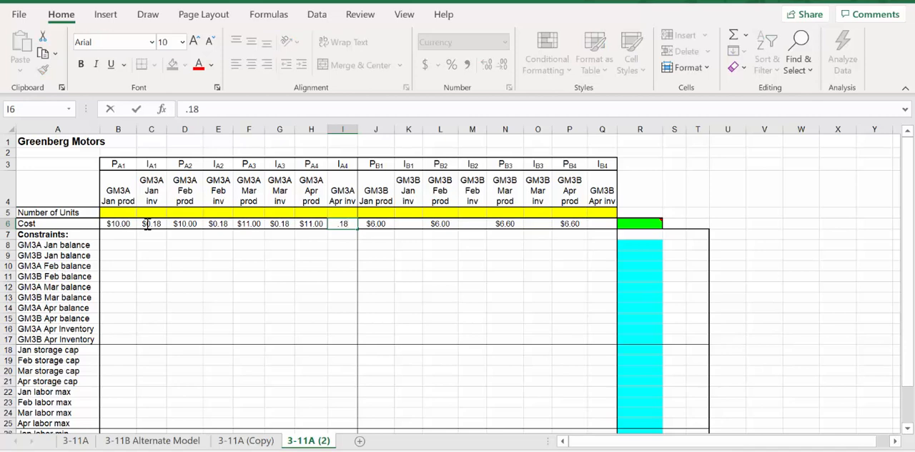
pyautogui.press('Right')
pyautogui.press('Right')
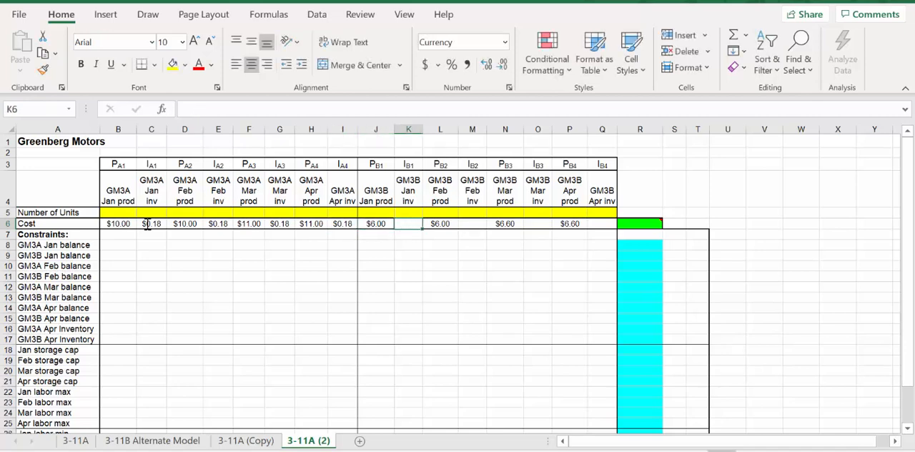
# Enter .13 as the GM3B January inventory cost in K6.
pyautogui.write('.')
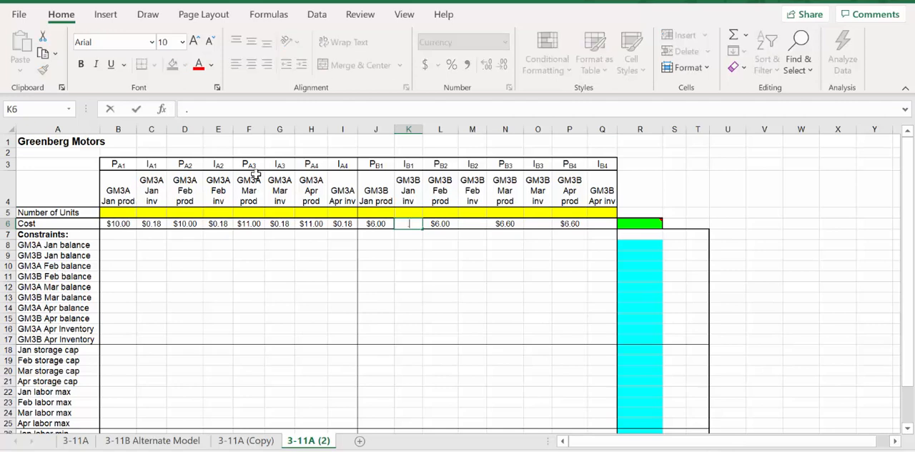
pyautogui.write('13')
pyautogui.press('Return')
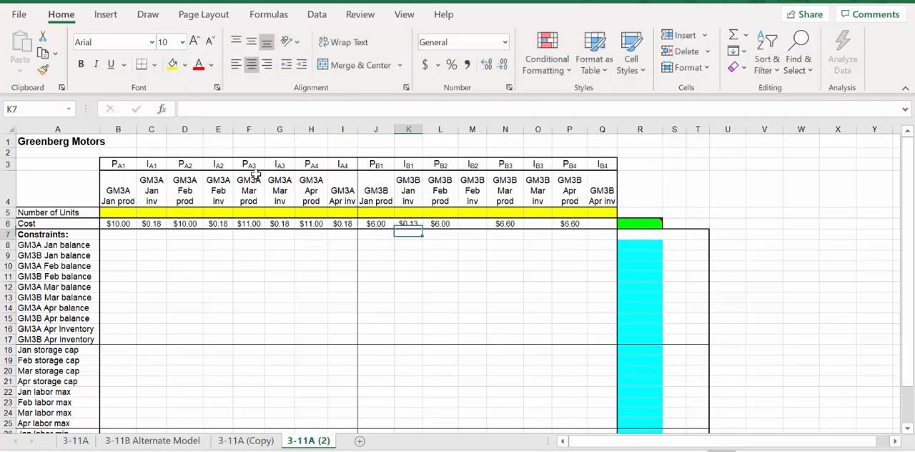
# Copy the GM3B January inventory cost from K6 to the February, March and April inventory cells M6, O6 and Q6.
pyautogui.click(410, 225)
pyautogui.hotkey('ctrl', 'c')
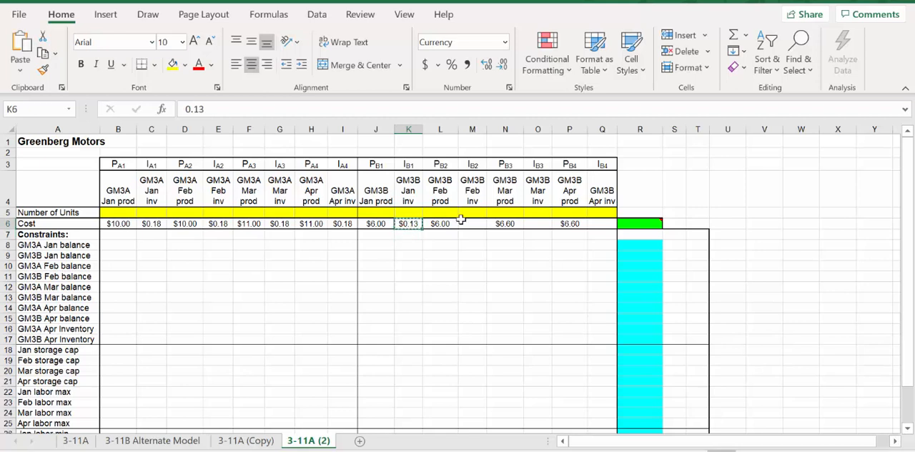
pyautogui.click(477, 224)
pyautogui.hotkey('ctrl', 'v')
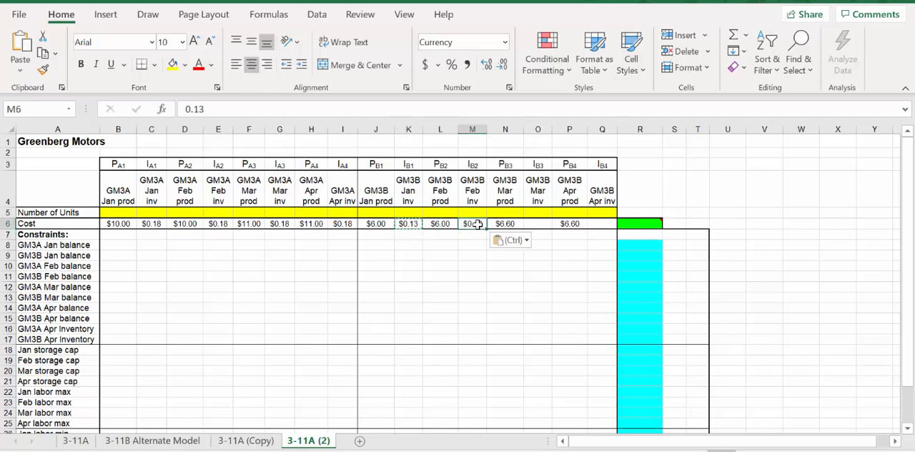
pyautogui.click(538, 223)
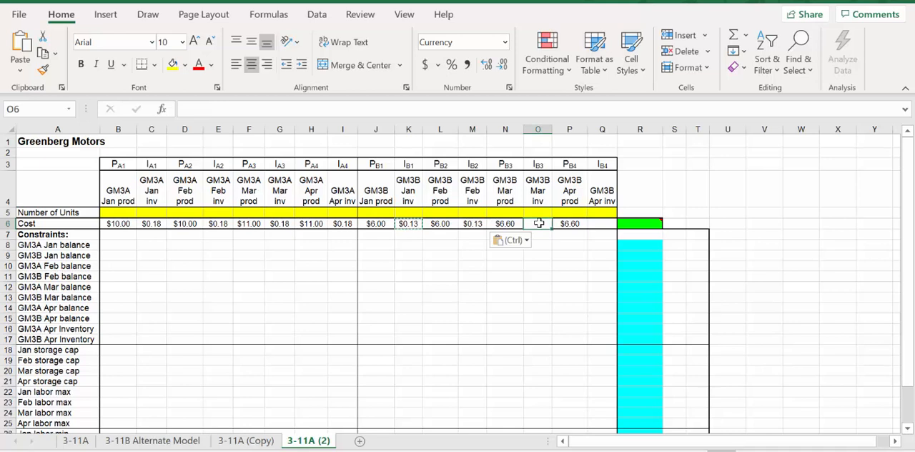
pyautogui.hotkey('ctrl', 'v')
pyautogui.click(600, 223)
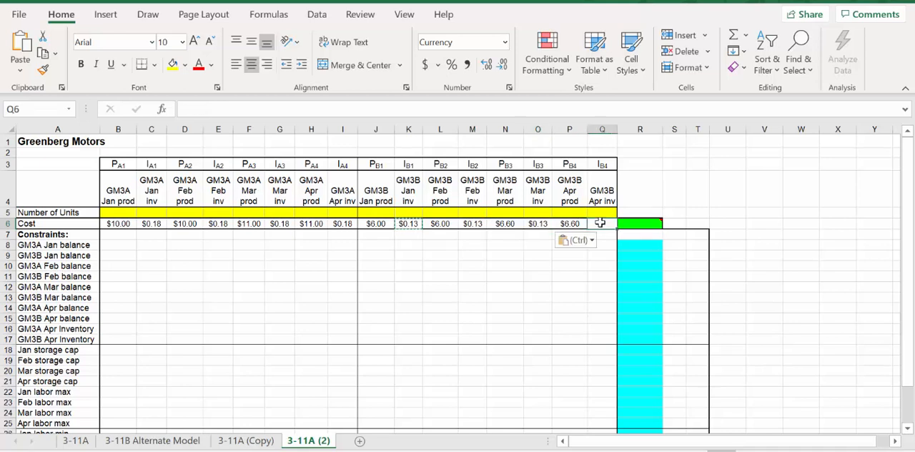
pyautogui.hotkey('ctrl', 'v')
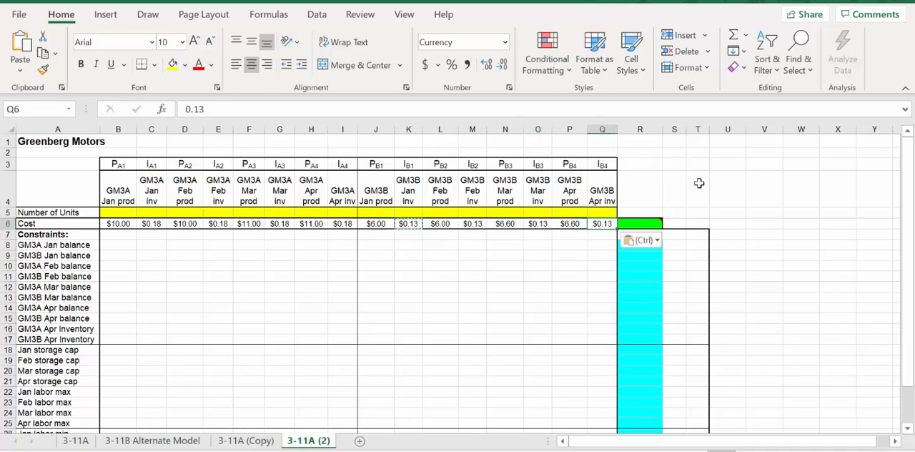
# Start a SUMPRODUCT formula in the total cost cell R6 with the cost range B6:Q6 and the units range B5:Q5.
pyautogui.doubleClick(638, 224)
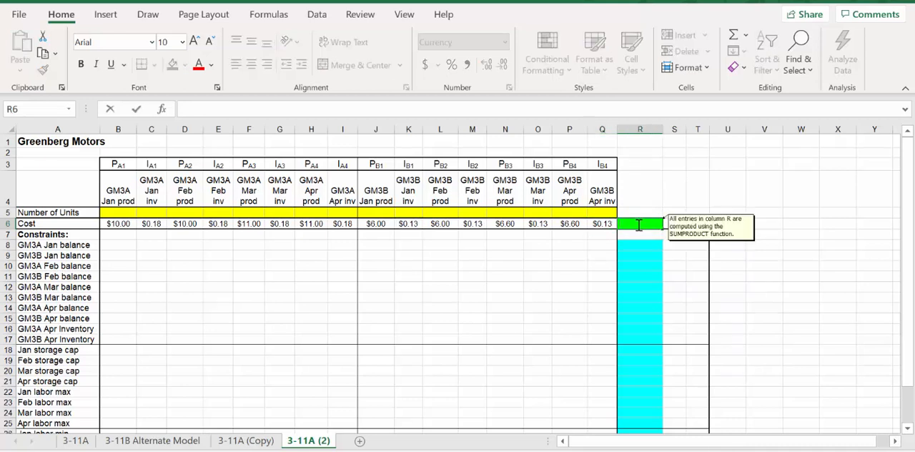
pyautogui.write('=sumproduct(')
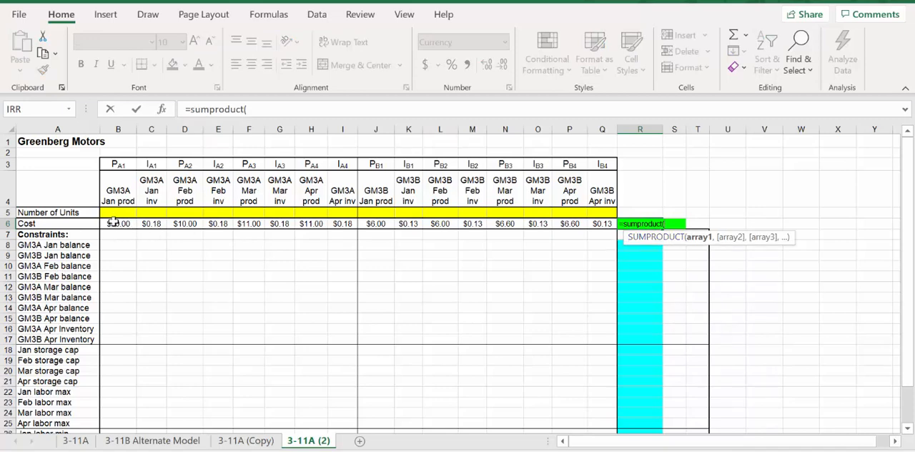
pyautogui.moveTo(113, 223); pyautogui.dragTo(593, 224)
pyautogui.write(',')
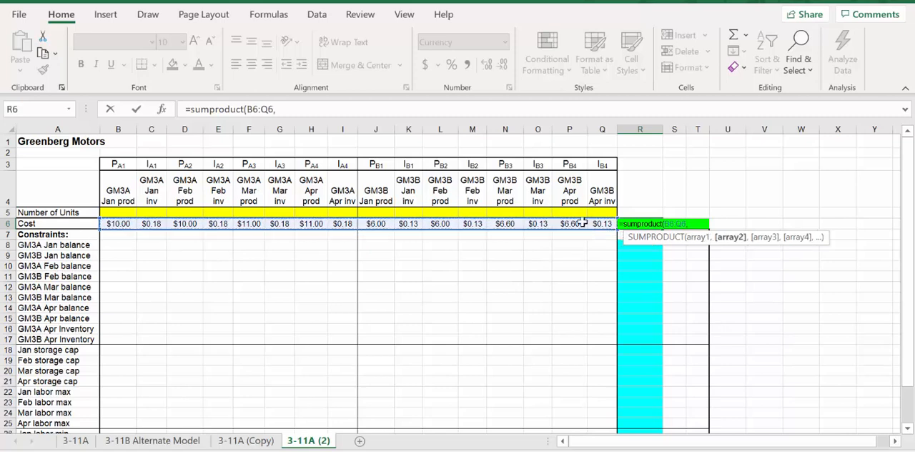
pyautogui.moveTo(118, 212); pyautogui.dragTo(593, 208)
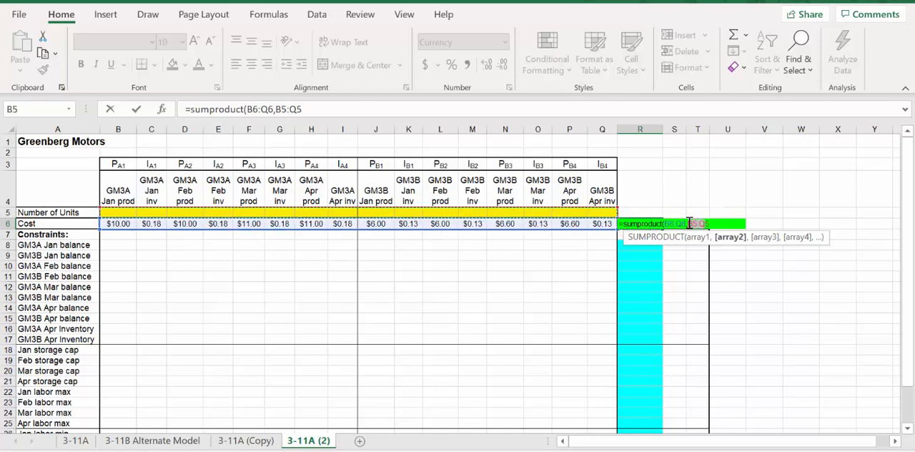
# Make the units range absolute and complete the R6 formula as =SUMPRODUCT(B6:Q6,$B$5:$Q$5).
pyautogui.click(707, 224)
pyautogui.press('F4')
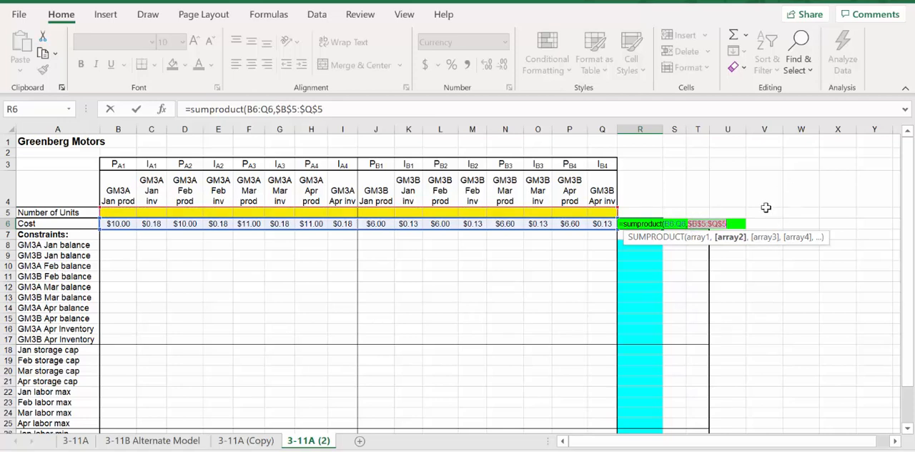
pyautogui.write(')')
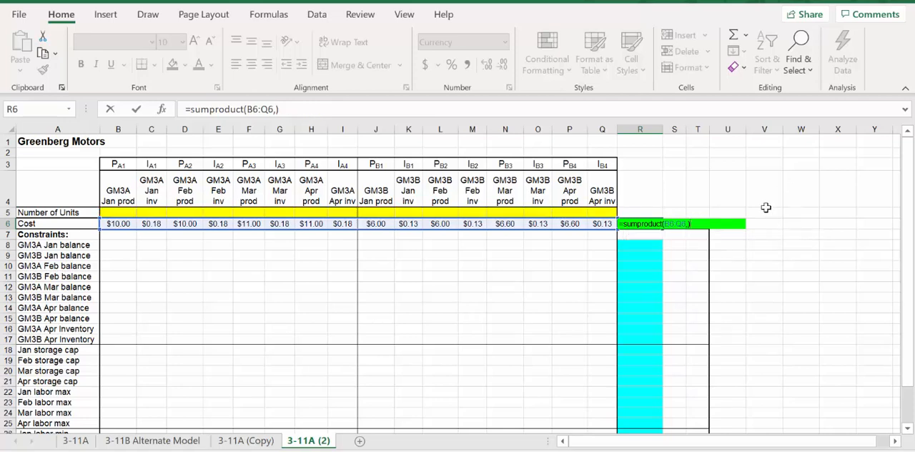
pyautogui.hotkey('ctrl', 'z')
pyautogui.click(735, 222)
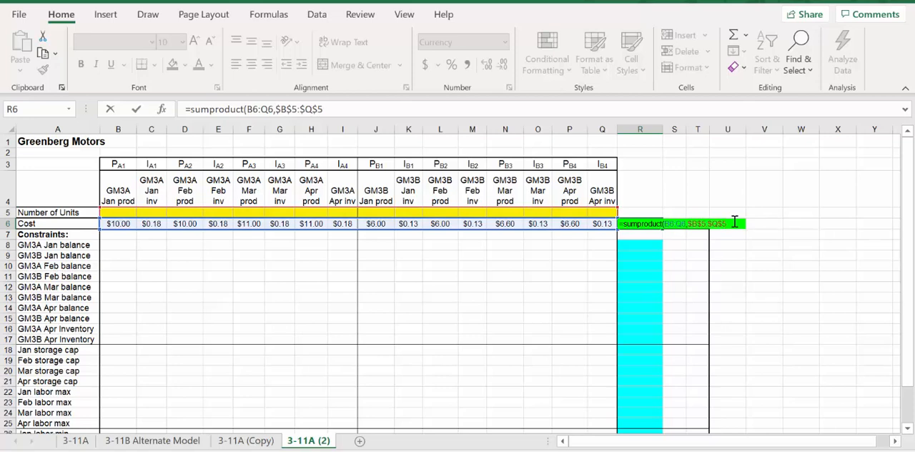
pyautogui.write(')')
pyautogui.press('Return')
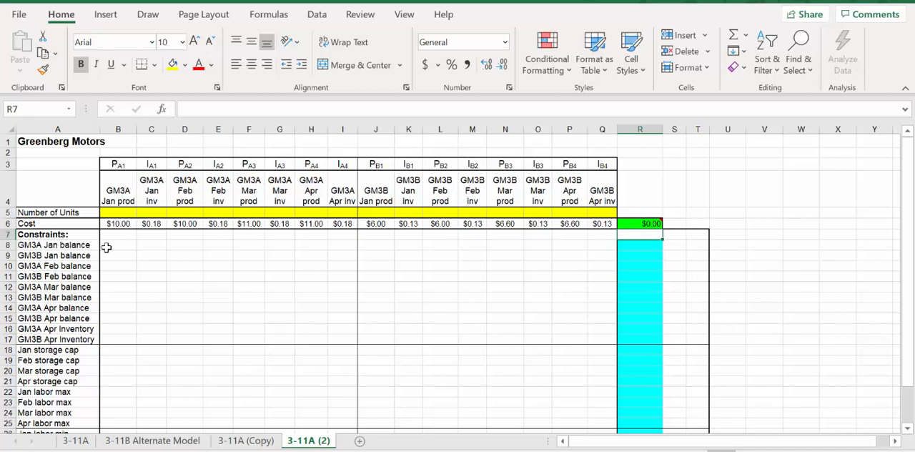
# Switch to the PowerPoint presentation to consult the Production Scheduling slides.
pyautogui.hotkey('alt', 'Tab')
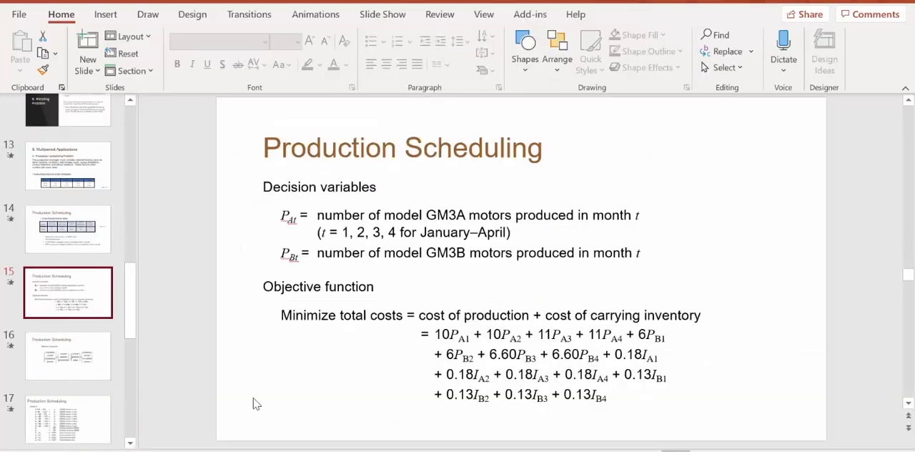